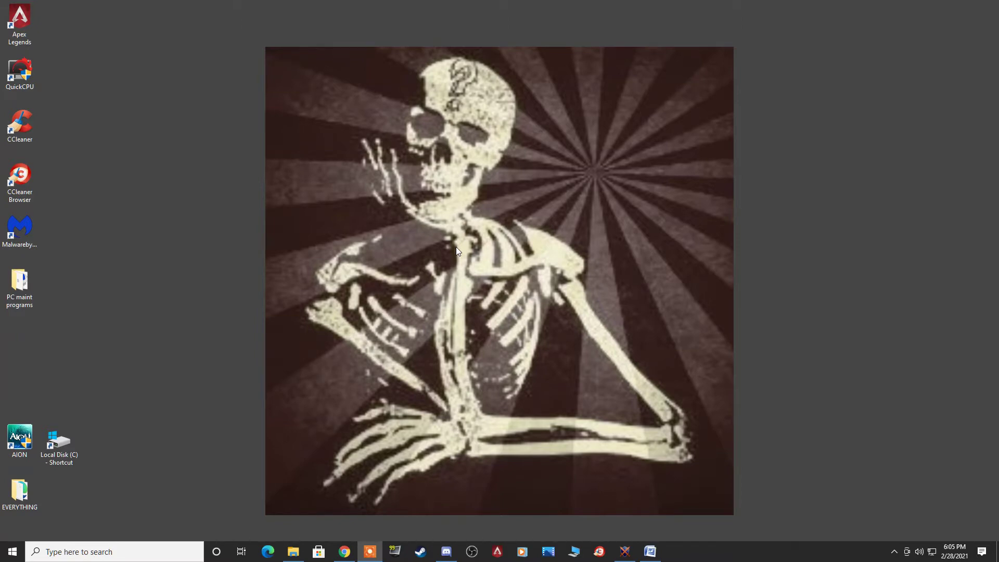
# Step: Open the NVIDIA Control Panel, set the image settings to use my preference emphasizing Performance, and apply the change
pyautogui.rightClick(390, 275)
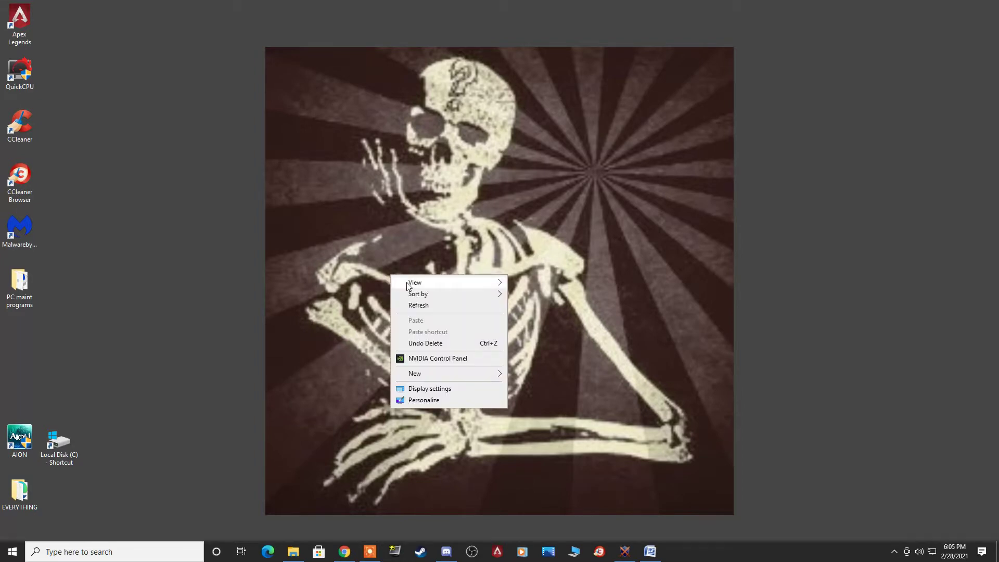
pyautogui.click(444, 360)
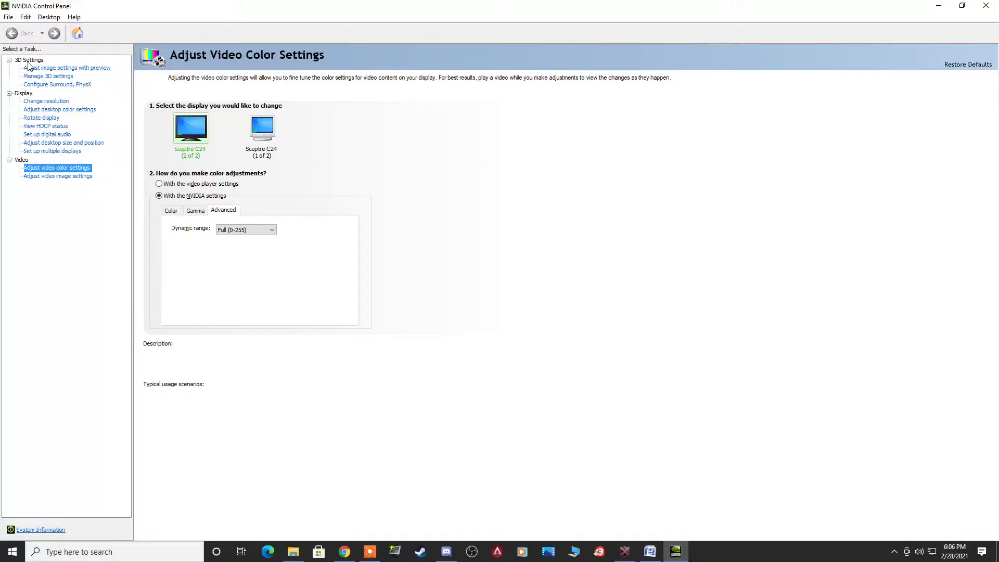
pyautogui.click(44, 69)
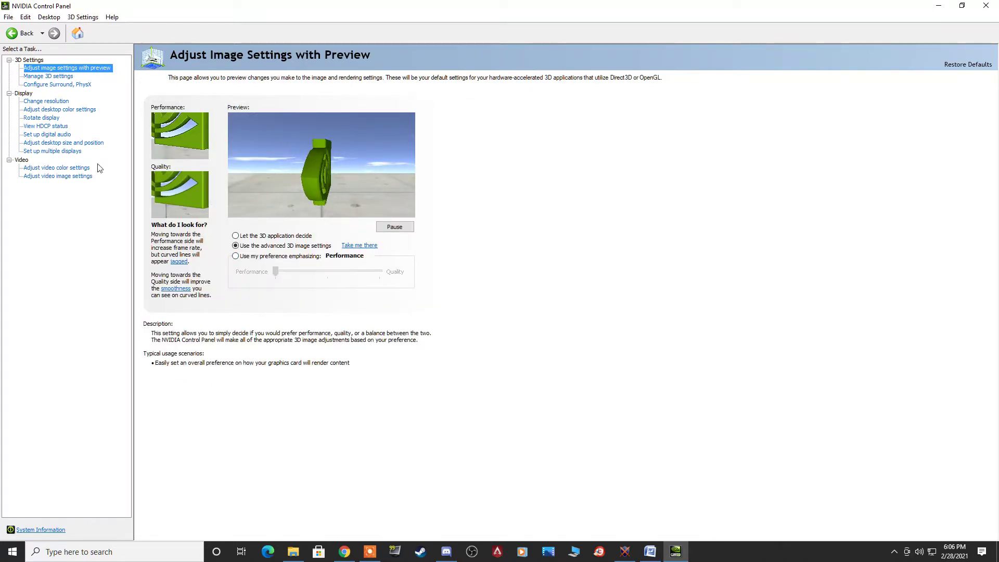
pyautogui.click(235, 257)
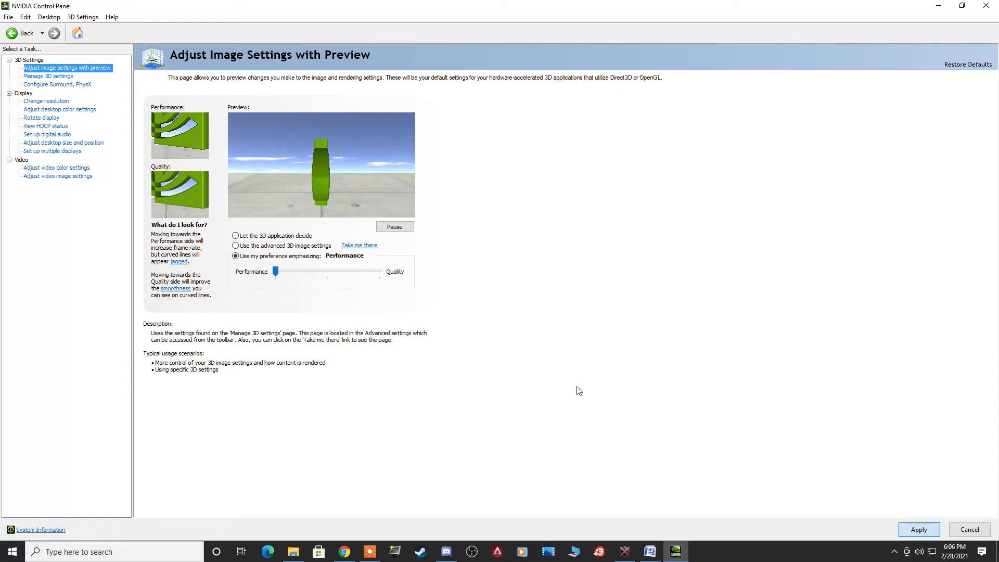
pyautogui.press('Return')
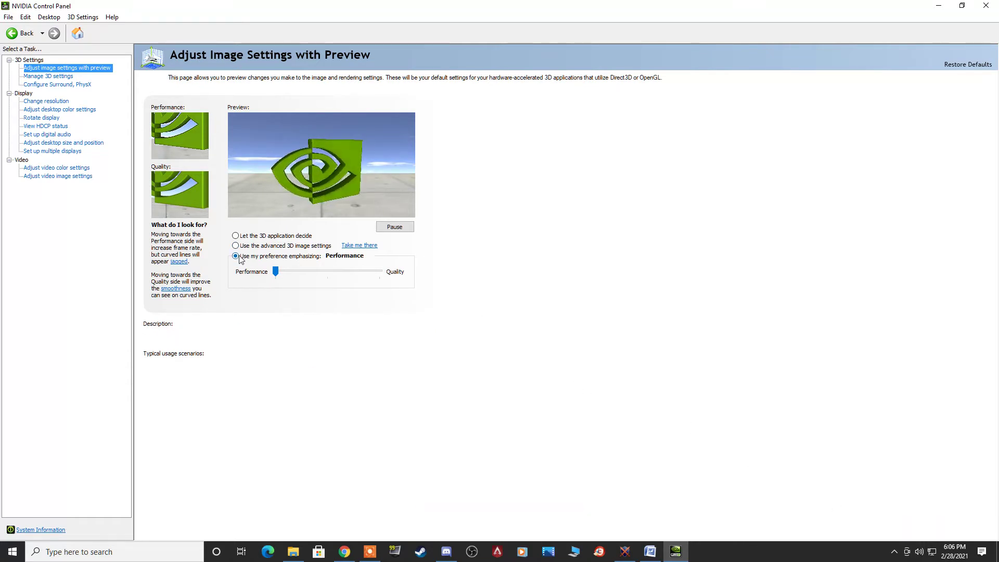
# Step: In the global 3D settings, set Texture filtering - Quality to High performance
pyautogui.click(45, 77)
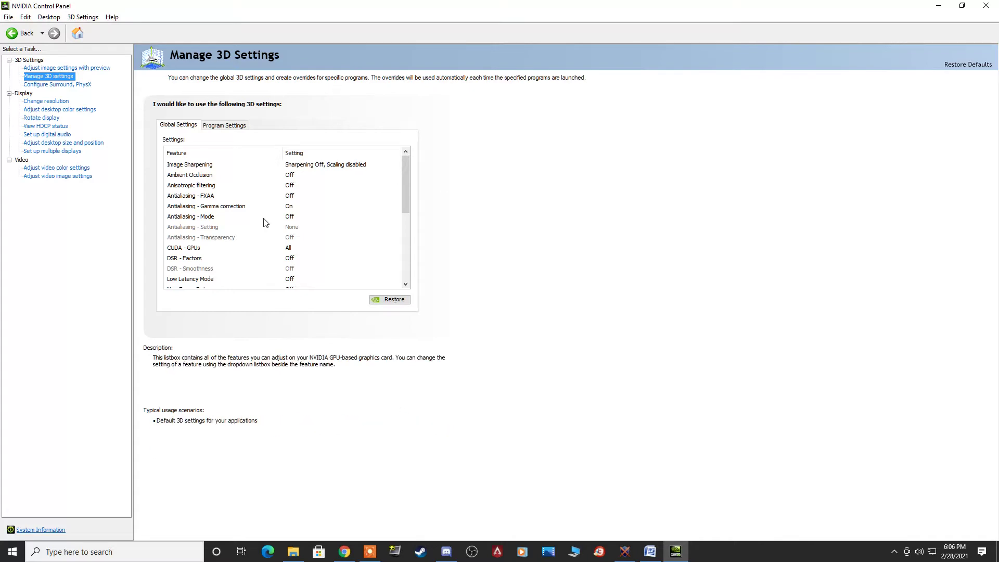
pyautogui.scroll(-5, 308, 217)
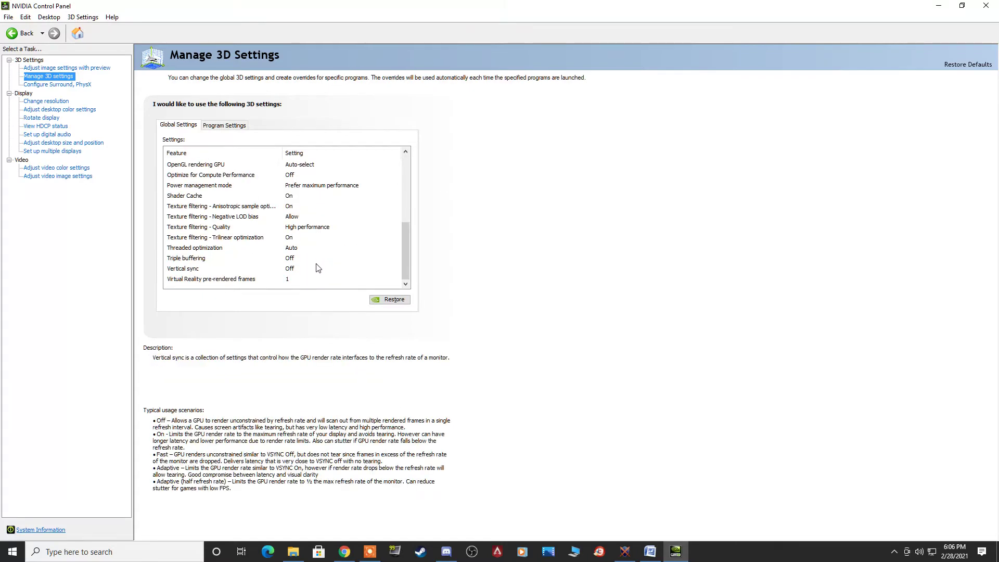
pyautogui.scroll(7, 320, 242)
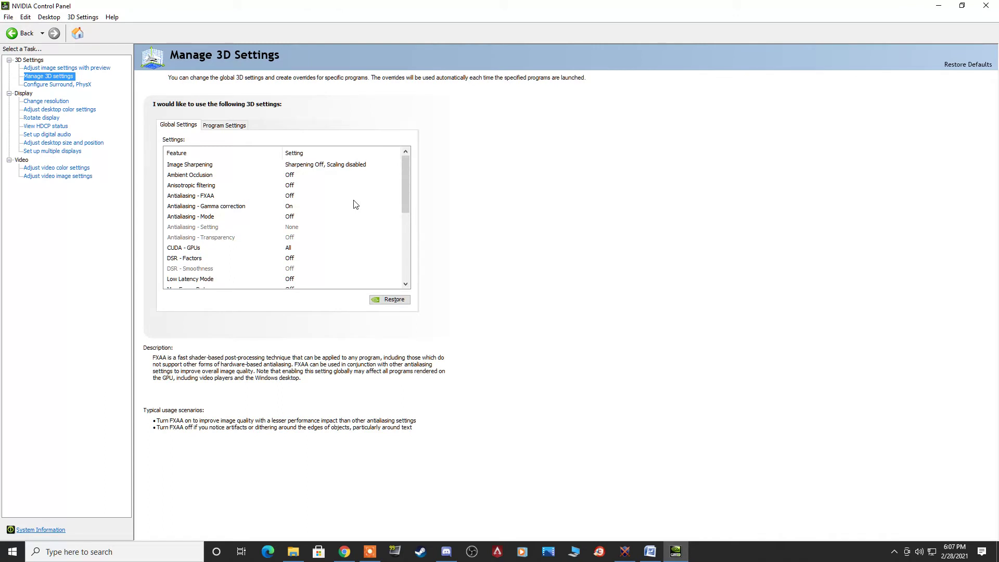
pyautogui.scroll(-1, 409, 196)
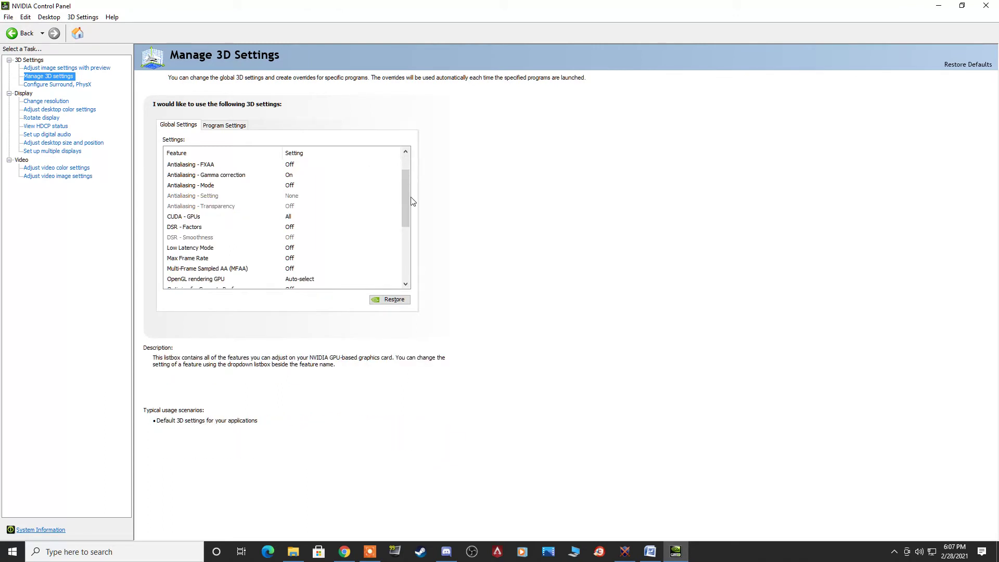
pyautogui.moveTo(410, 203); pyautogui.dragTo(416, 265)
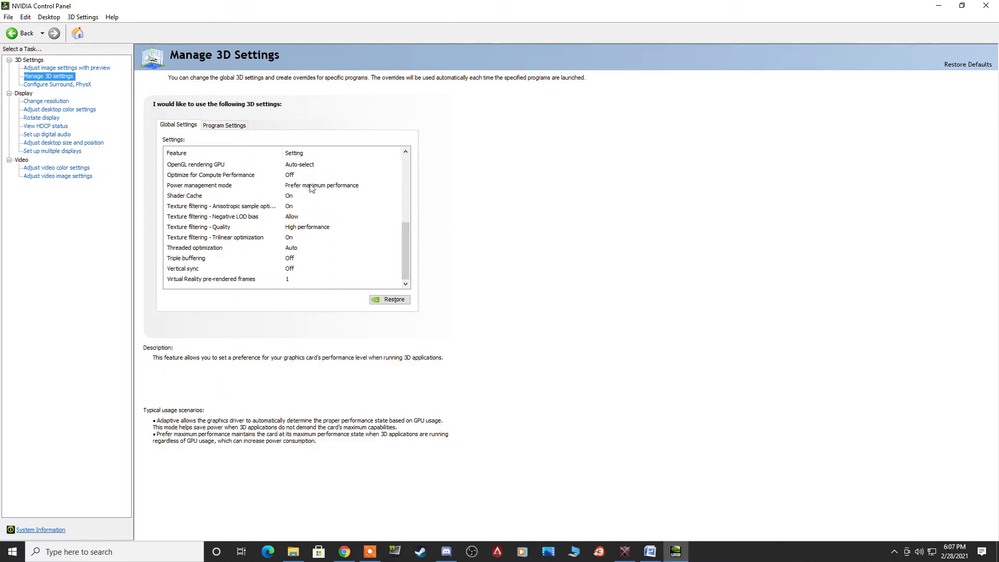
pyautogui.scroll(6, 357, 216)
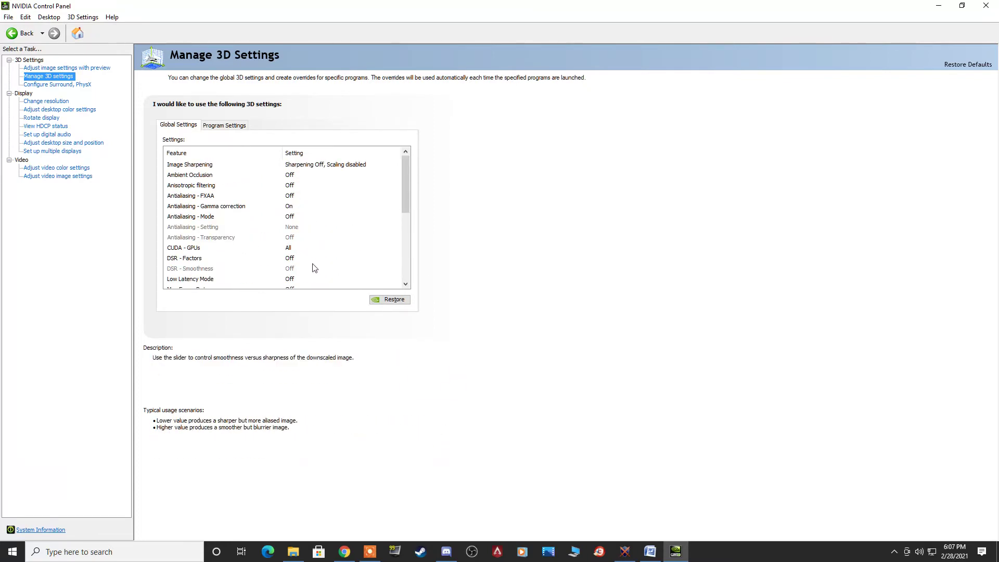
pyautogui.scroll(-7, 317, 260)
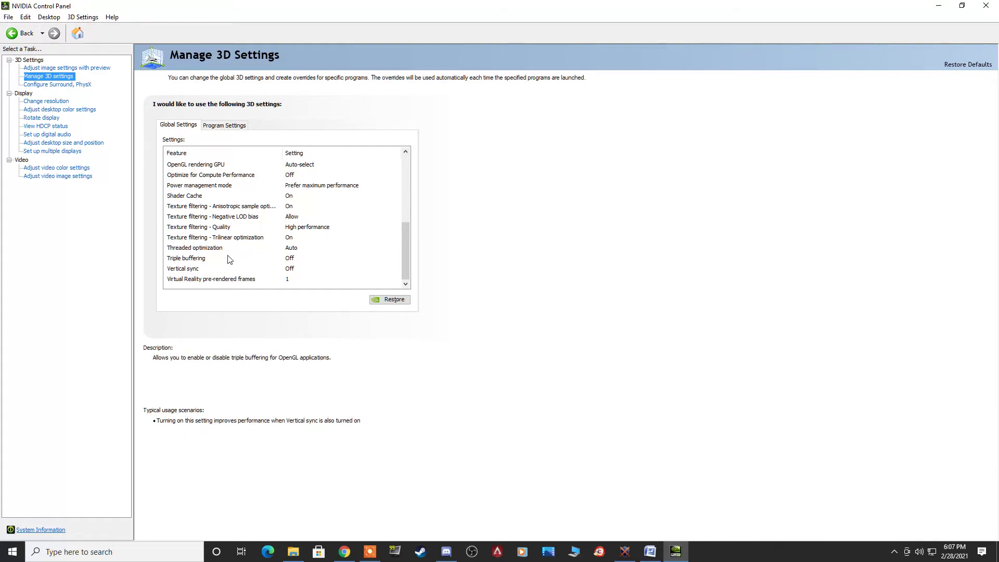
pyautogui.click(237, 229)
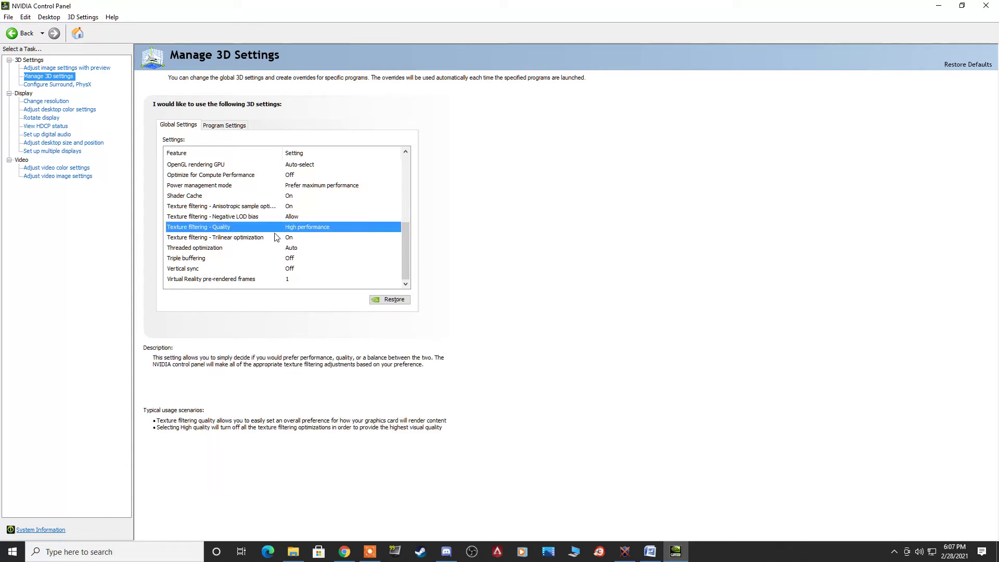
pyautogui.click(235, 229)
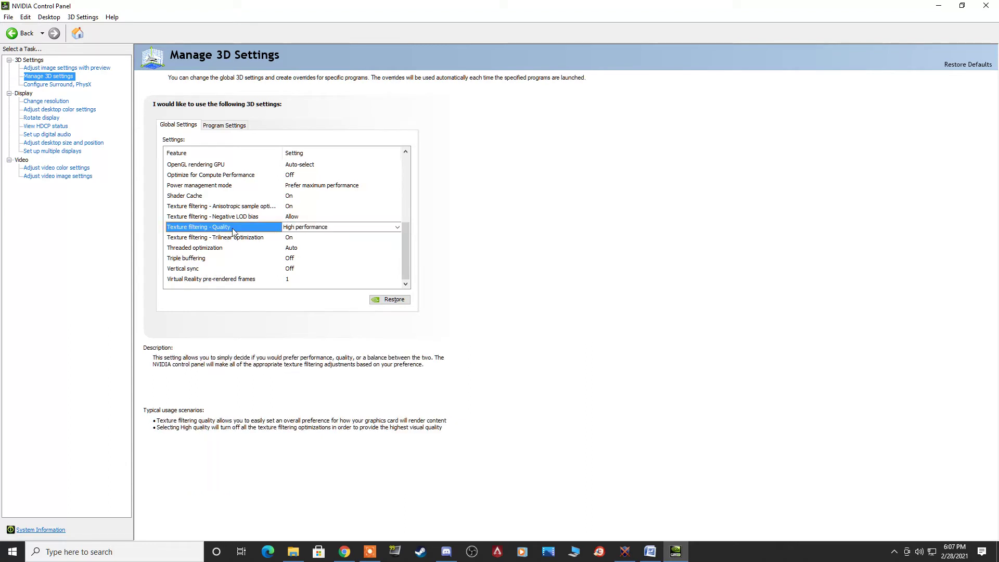
pyautogui.click(360, 230)
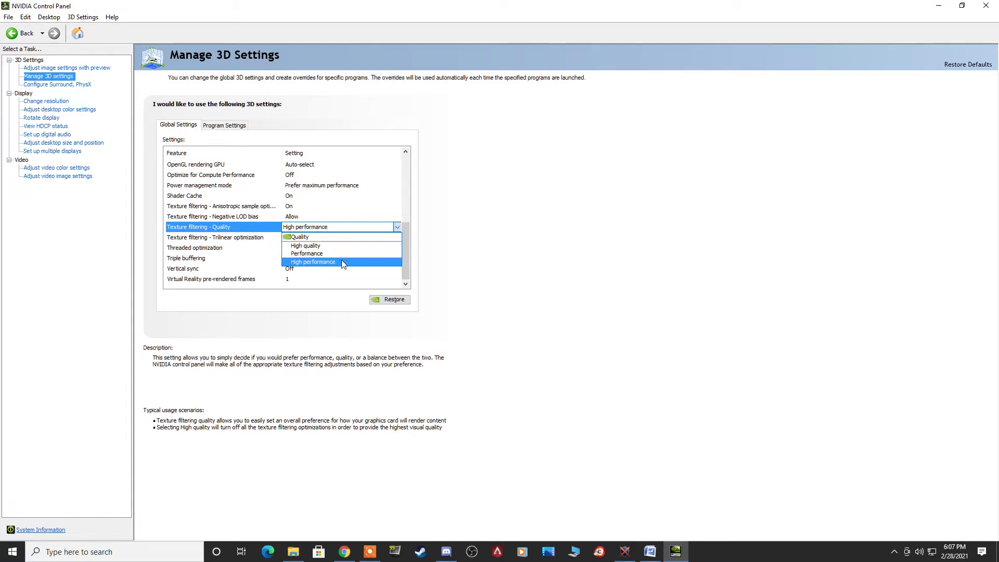
pyautogui.click(316, 263)
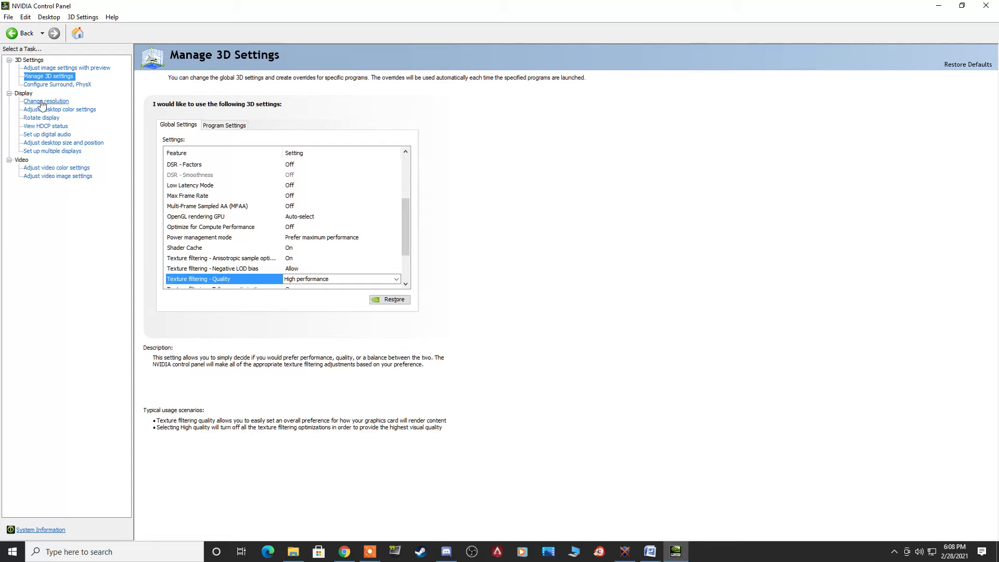
# Step: Choose the PC resolution 1920 × 1080 for the Sceptre C24 (2 of 2) display
pyautogui.click(43, 102)
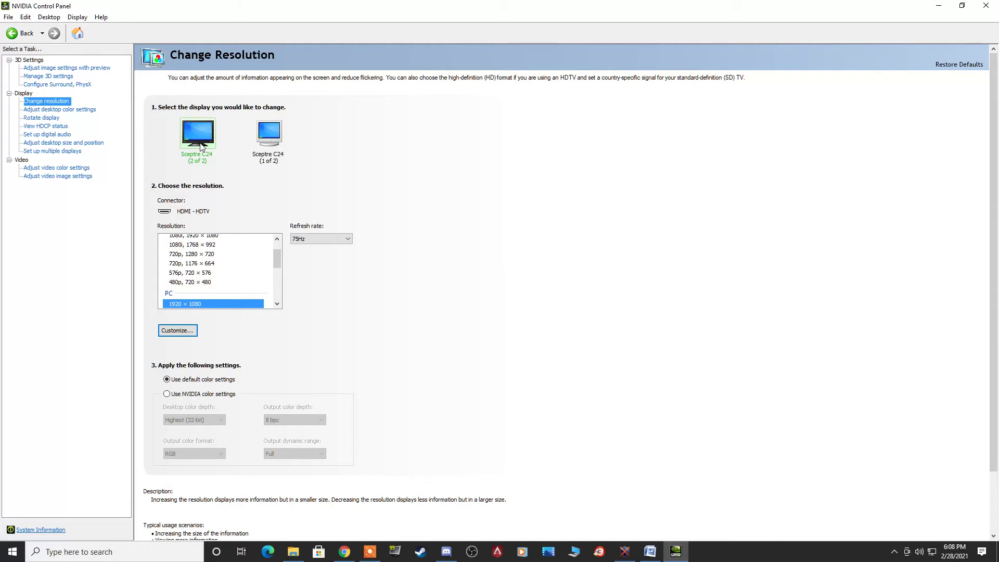
pyautogui.scroll(2, 223, 254)
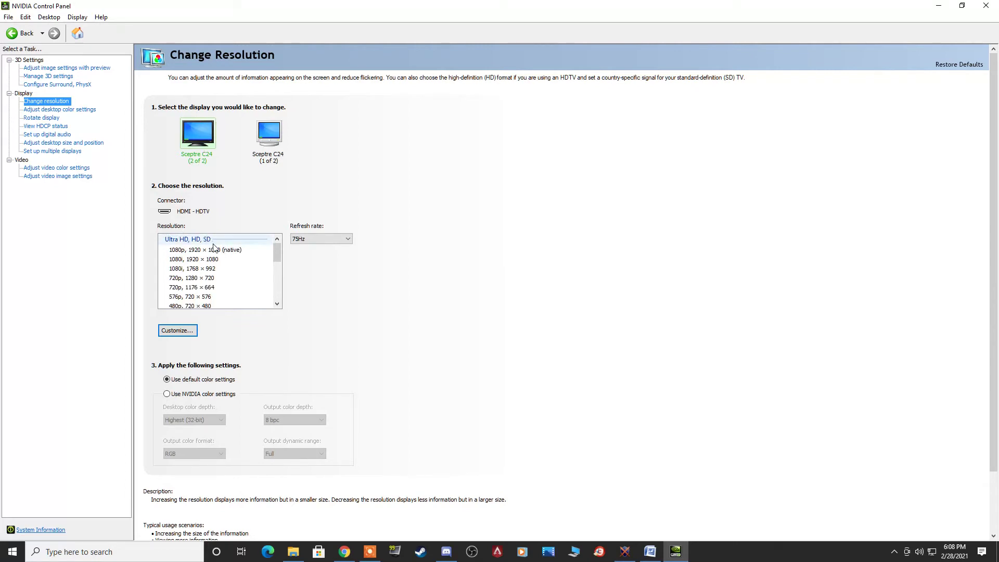
pyautogui.scroll(-4, 214, 257)
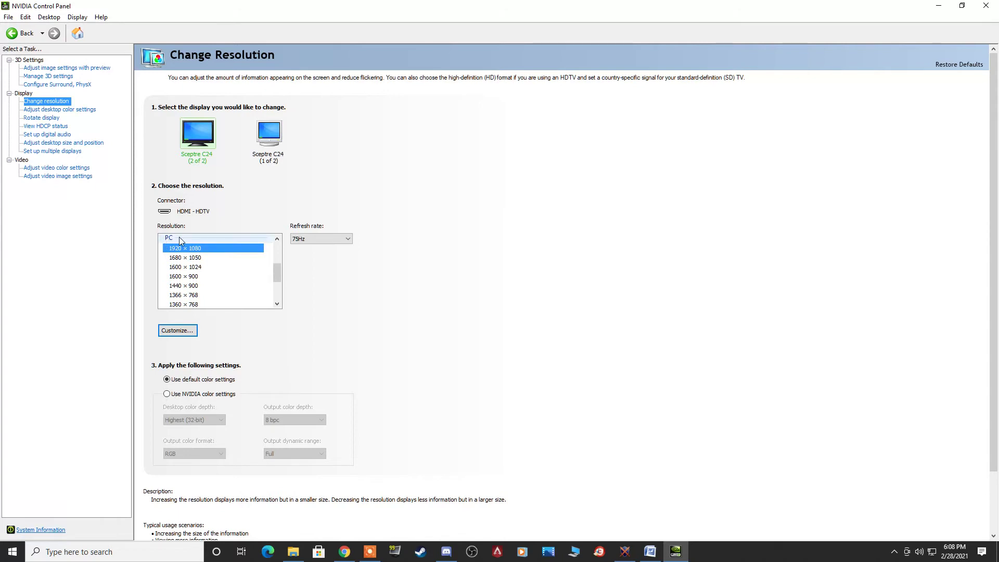
pyautogui.click(257, 249)
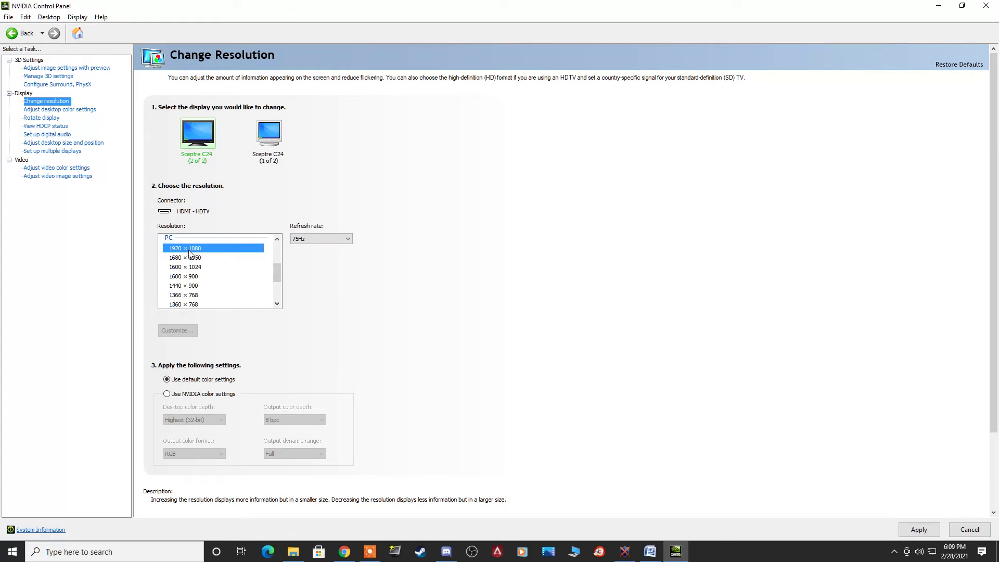
pyautogui.scroll(-2, 216, 277)
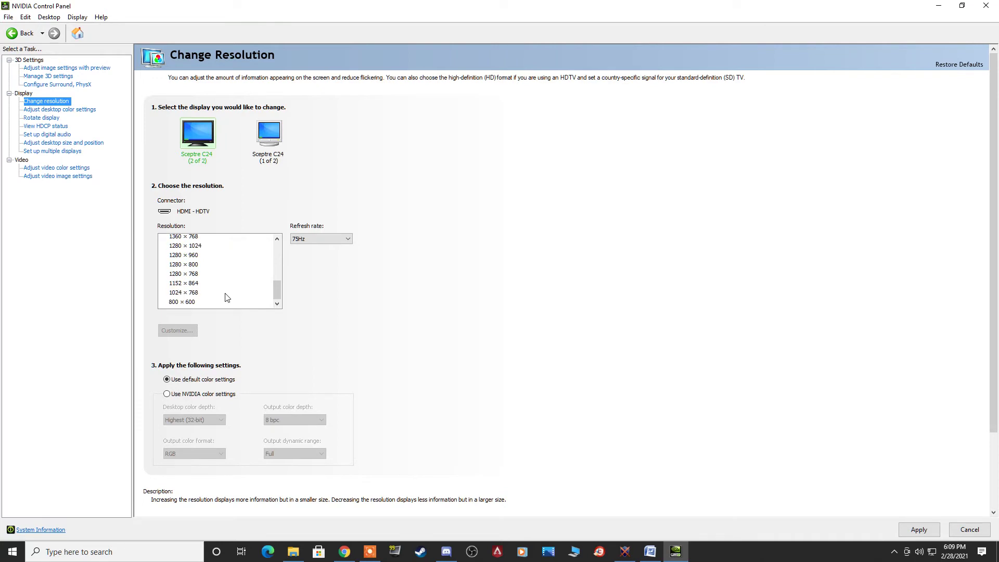
pyautogui.scroll(3, 223, 295)
pyautogui.scroll(-1, 218, 296)
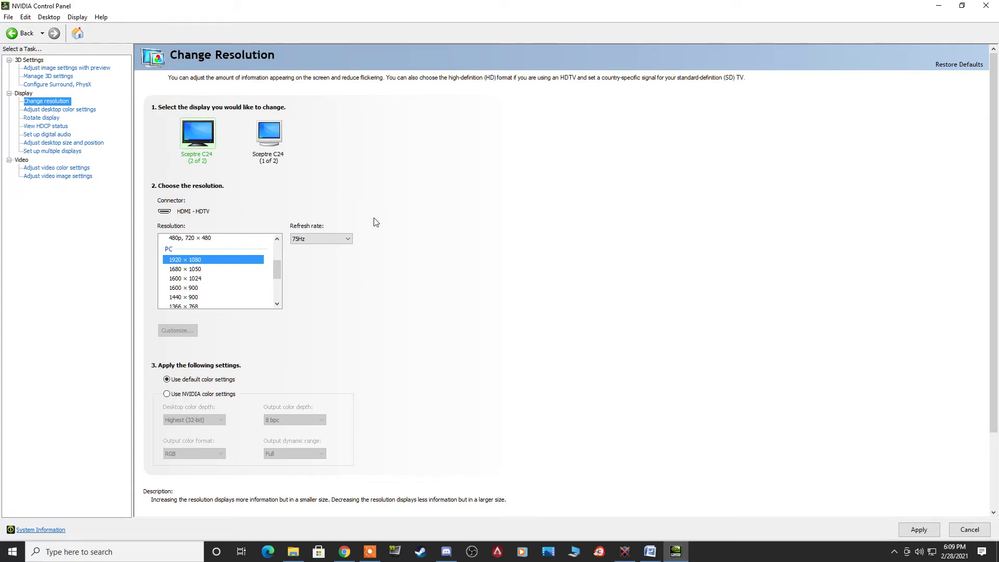
# Step: Set the refresh rate of the Sceptre C24 (2 of 2) display to 75Hz, then apply and keep the changes
pyautogui.click(338, 240)
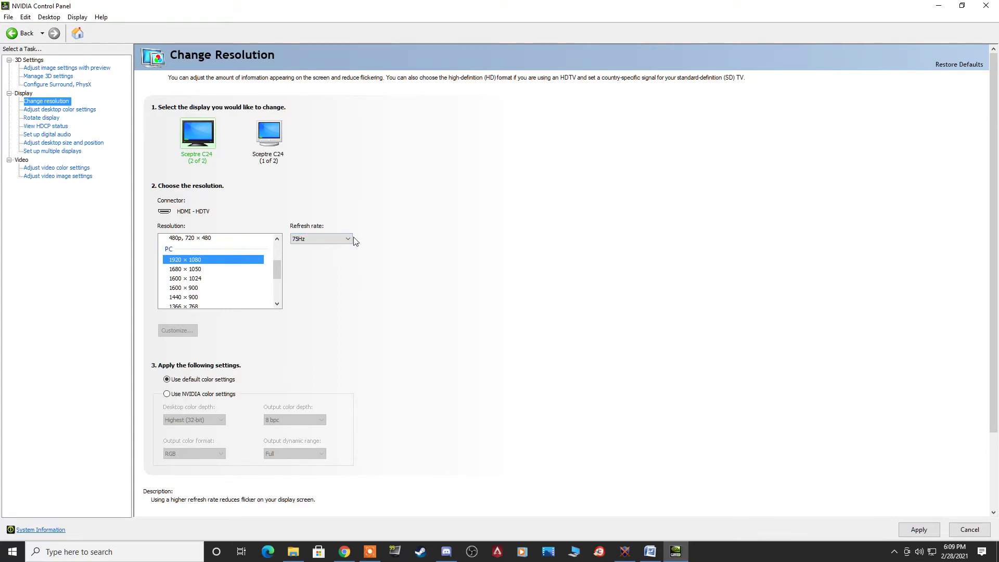
pyautogui.click(301, 250)
pyautogui.click(321, 239)
pyautogui.click(339, 242)
pyautogui.click(331, 241)
pyautogui.click(320, 252)
pyautogui.click(920, 525)
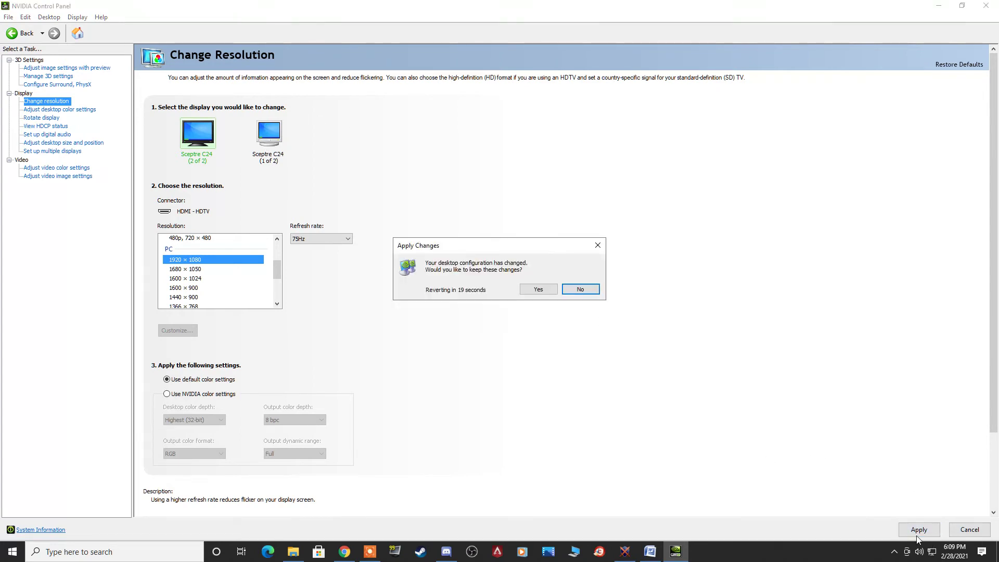
pyautogui.click(531, 290)
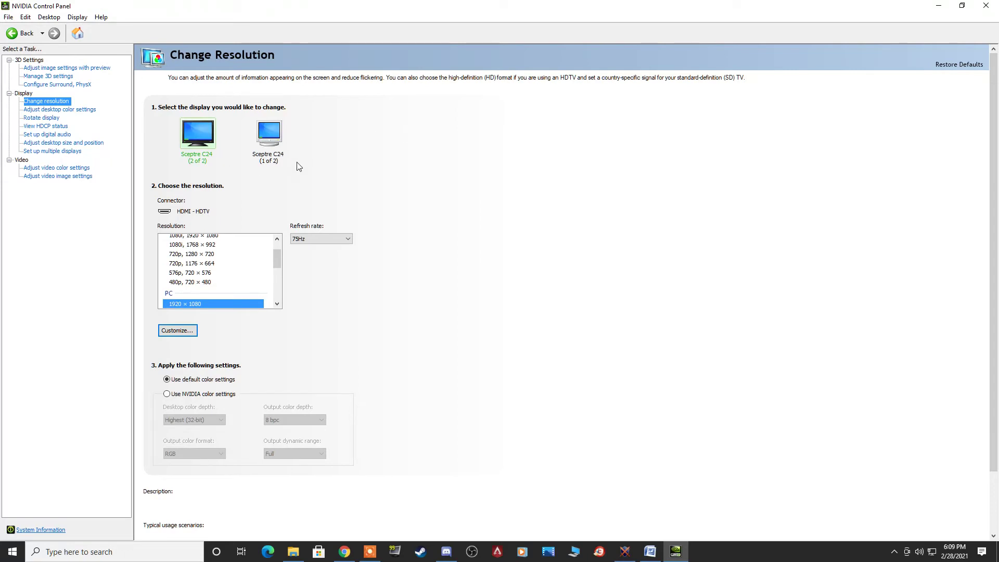
# Step: Set the Sceptre C24 (1 of 2) display to 75Hz at its native 1920 × 1080 resolution and apply it
pyautogui.click(270, 148)
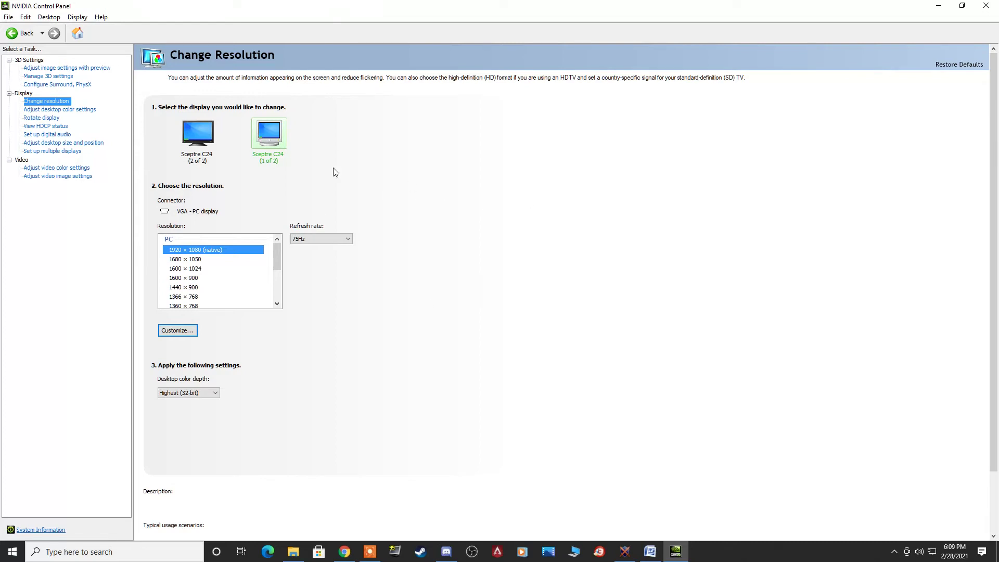
pyautogui.click(203, 137)
pyautogui.click(336, 240)
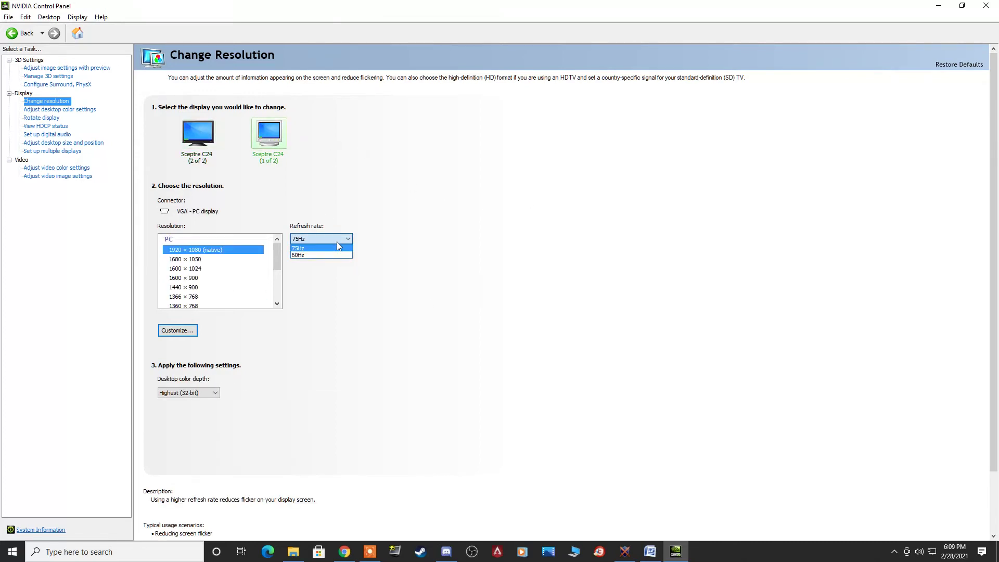
pyautogui.click(448, 279)
pyautogui.click(338, 238)
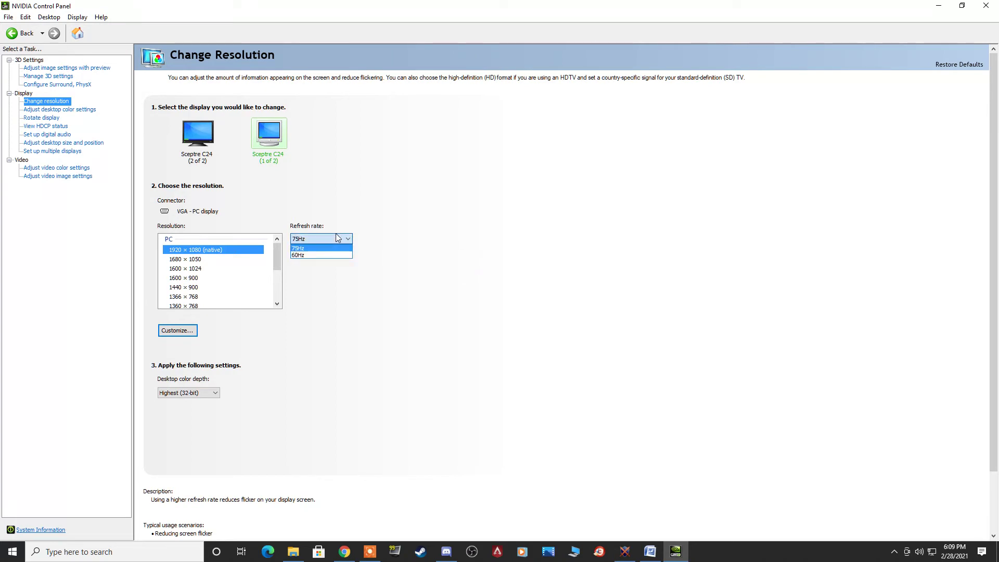
pyautogui.click(308, 248)
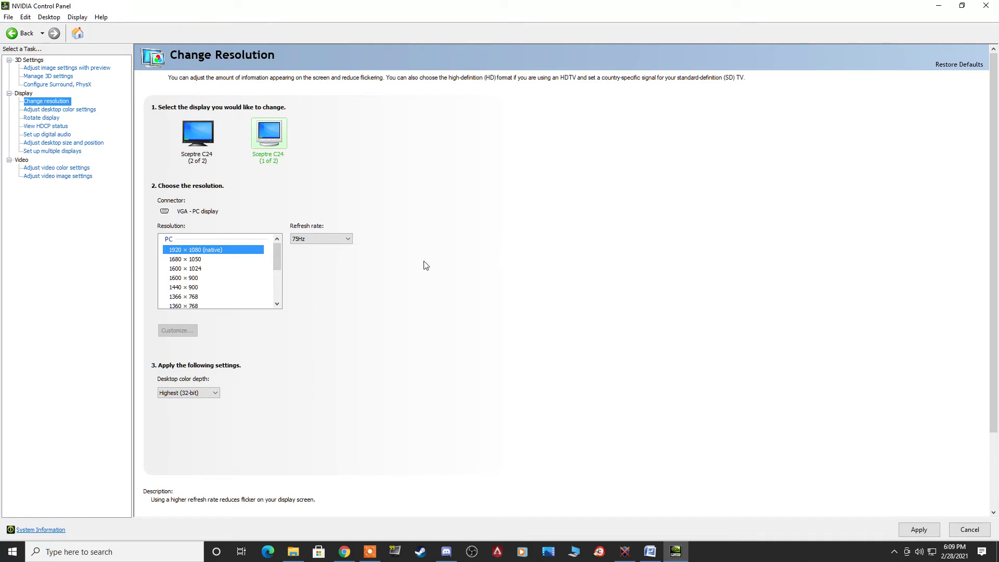
pyautogui.click(236, 239)
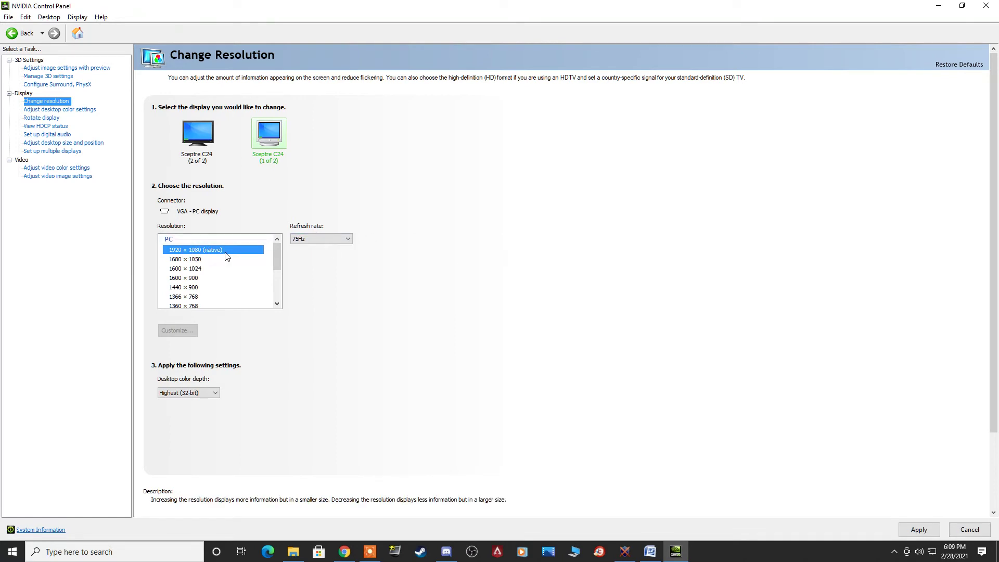
pyautogui.click(910, 531)
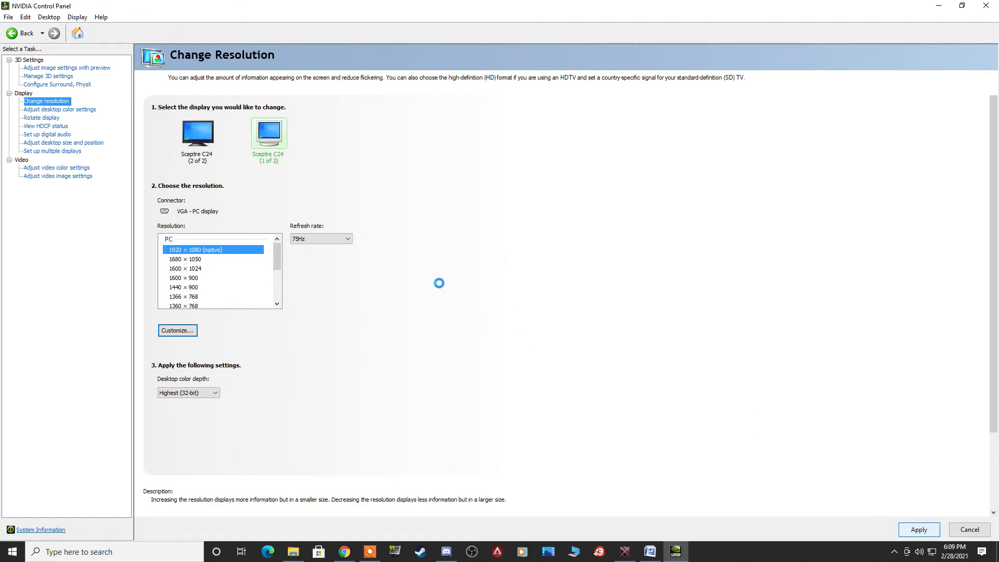
# Step: Use NVIDIA settings for the desktop color of display 2 of 2, with digital vibrance at 80%, and keep the applied changes
pyautogui.click(76, 112)
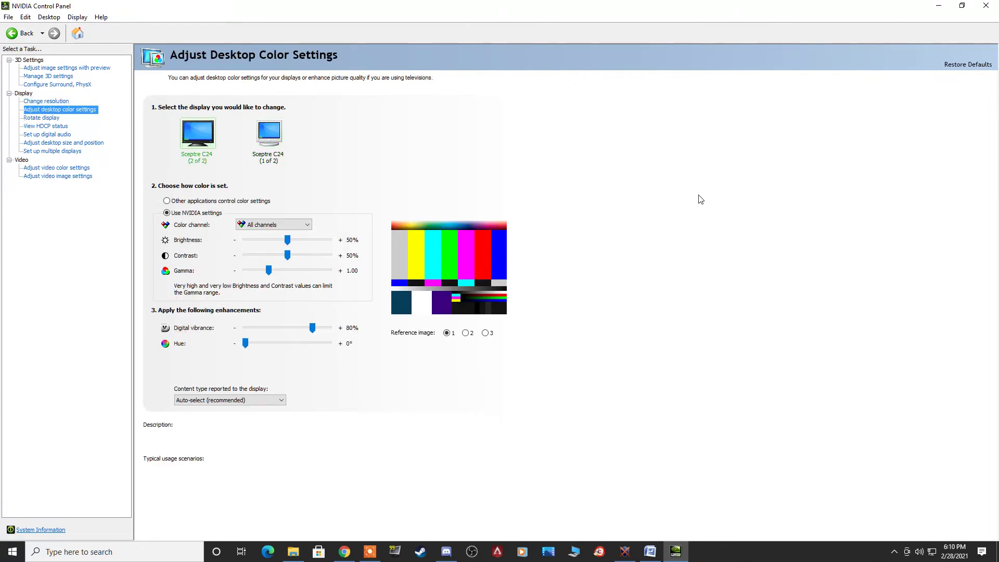
pyautogui.click(195, 214)
pyautogui.click(270, 137)
pyautogui.click(211, 145)
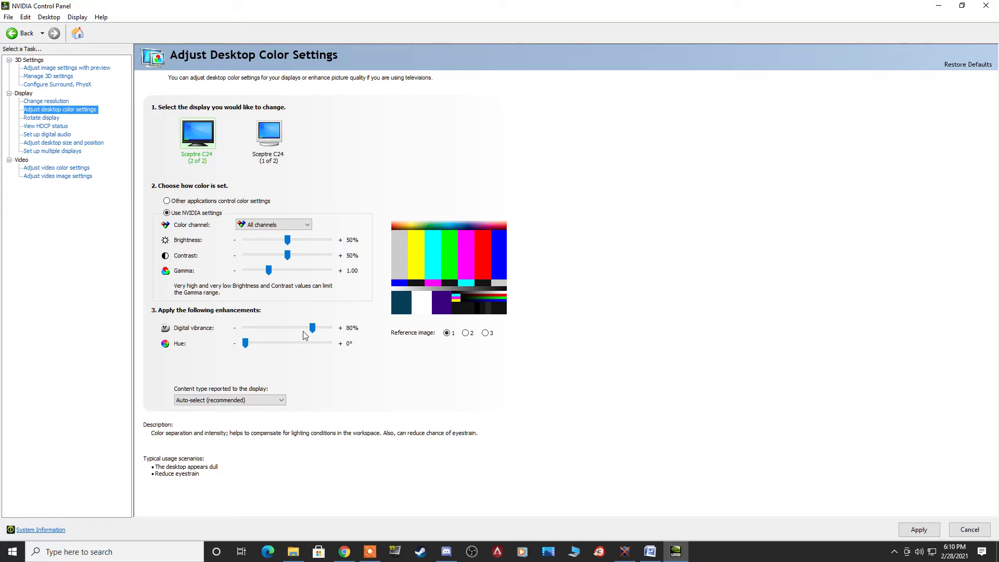
pyautogui.moveTo(313, 332)
pyautogui.mouseDown()
pyautogui.moveTo(250, 324)
pyautogui.moveTo(334, 326)
pyautogui.moveTo(238, 328)
pyautogui.moveTo(313, 327)
pyautogui.mouseUp()
pyautogui.click(912, 530)
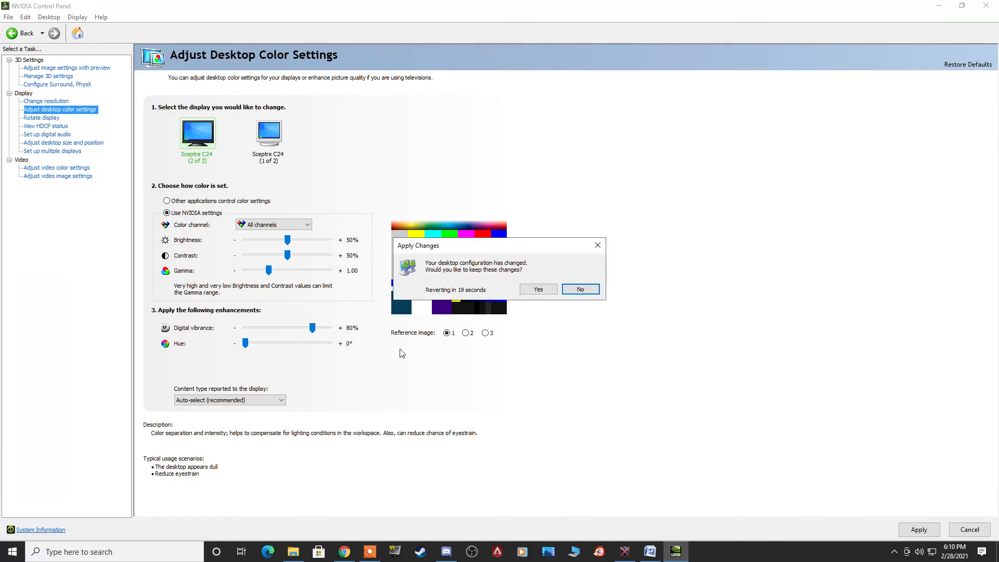
pyautogui.click(532, 297)
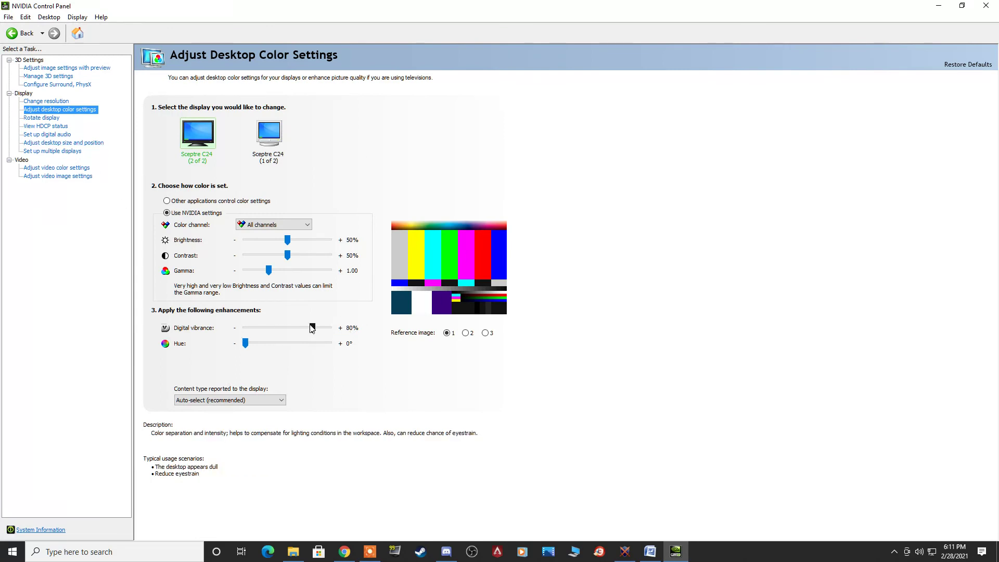
# Step: Open the video color settings for the Sceptre C24 (2 of 2) display and review the NVIDIA Color, Gamma and Advanced options
pyautogui.click(34, 174)
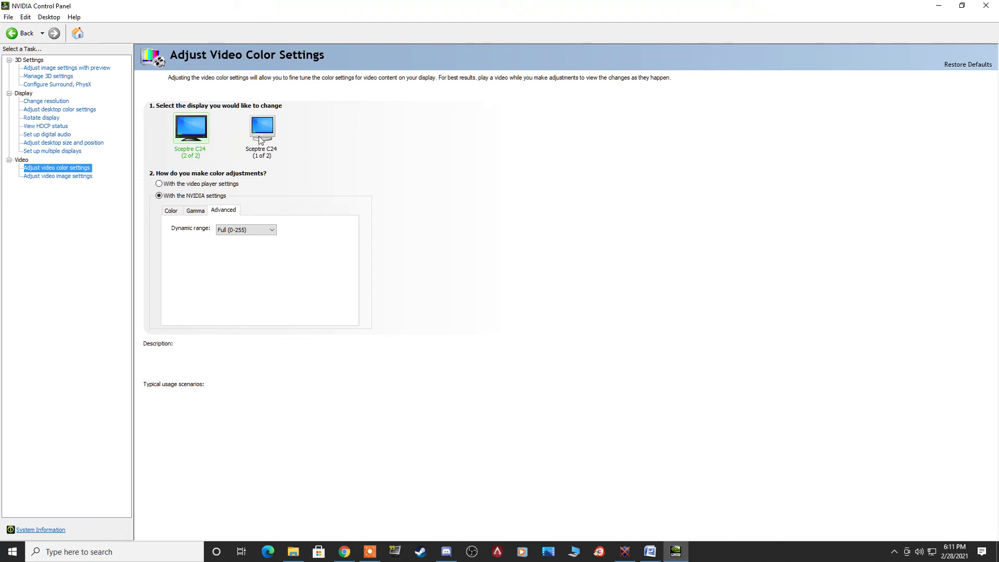
pyautogui.moveTo(180, 200)
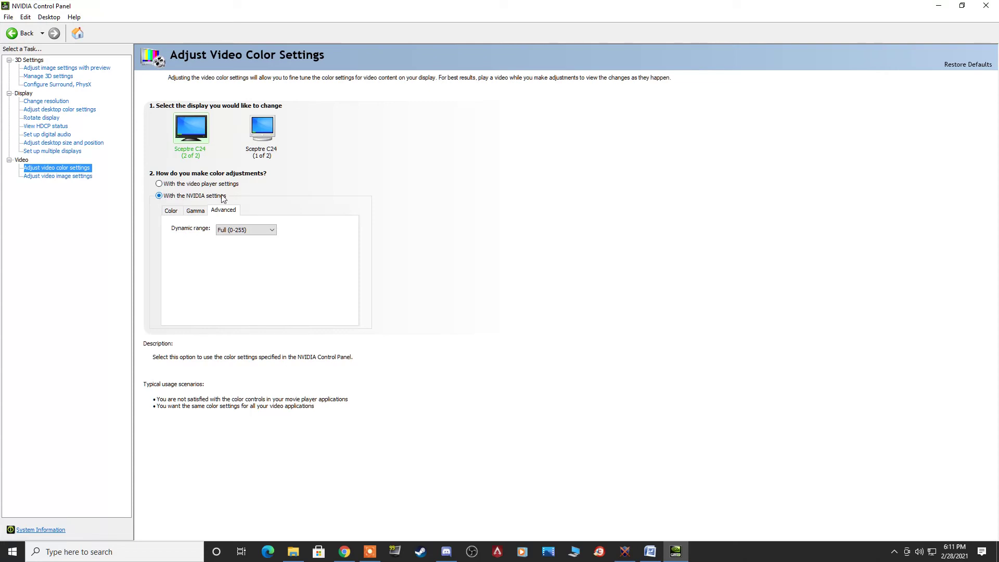
pyautogui.click(171, 211)
pyautogui.click(202, 212)
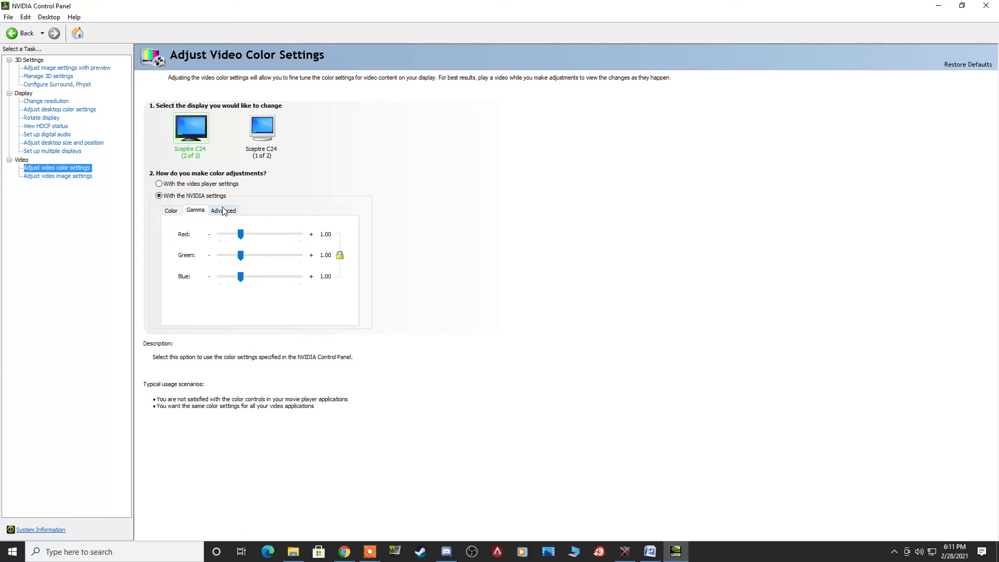
pyautogui.click(224, 212)
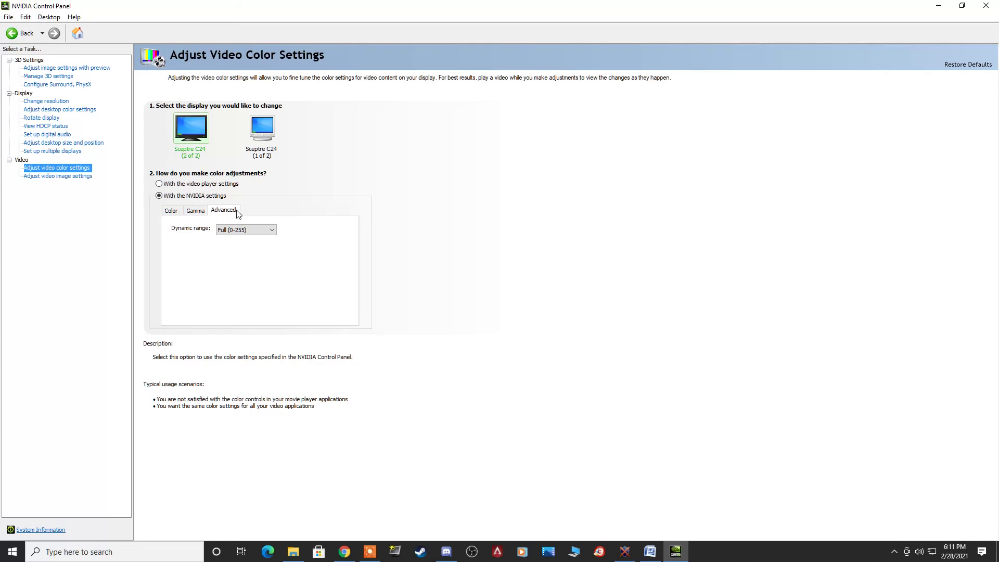
pyautogui.click(203, 212)
pyautogui.click(224, 212)
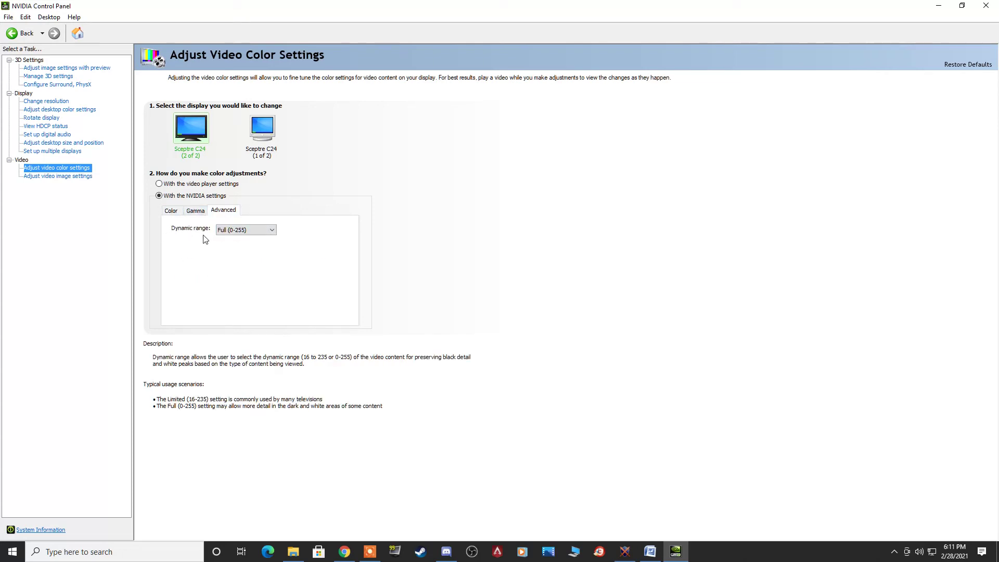
# Step: Look through the dynamic range choices for the Sceptre C24 (2 of 2) display and select Limited (16-235)
pyautogui.click(249, 231)
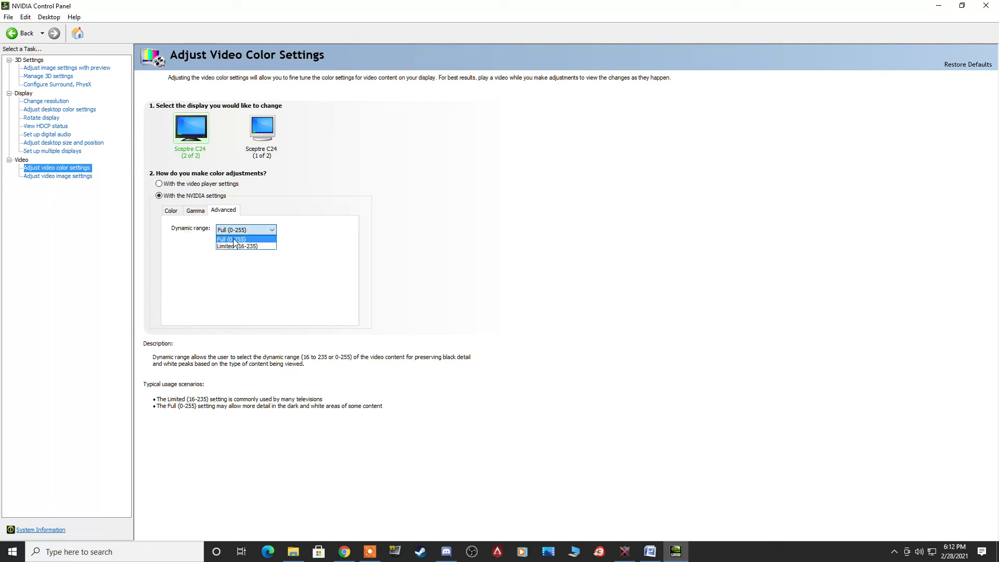
pyautogui.click(245, 232)
pyautogui.click(260, 232)
pyautogui.click(260, 232)
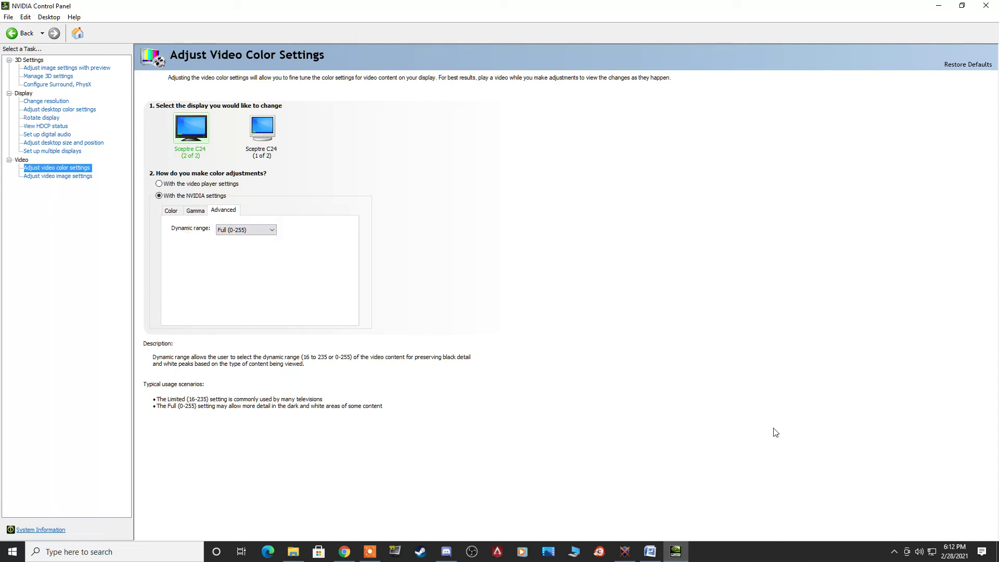
pyautogui.click(242, 233)
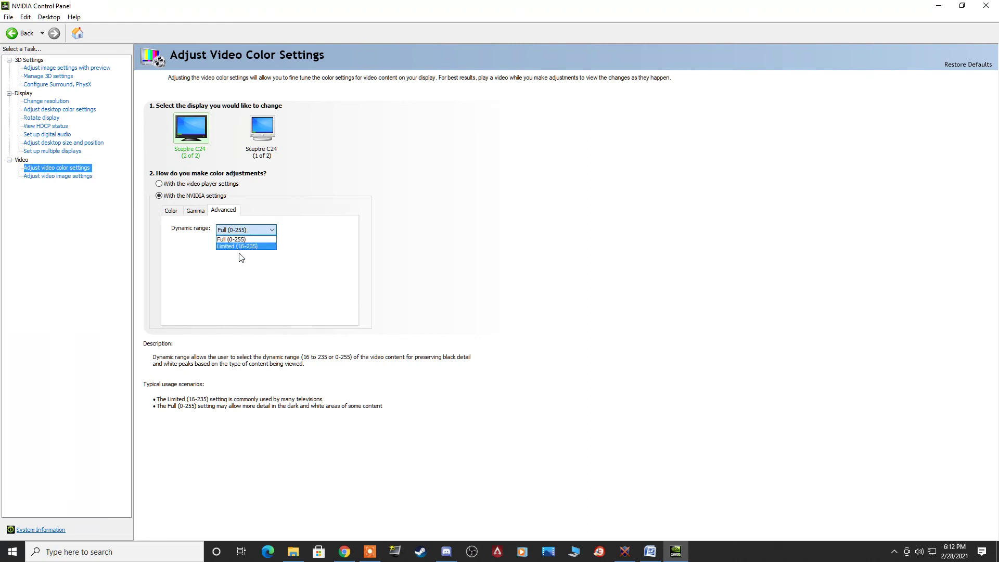
pyautogui.click(242, 239)
pyautogui.click(245, 232)
pyautogui.click(238, 246)
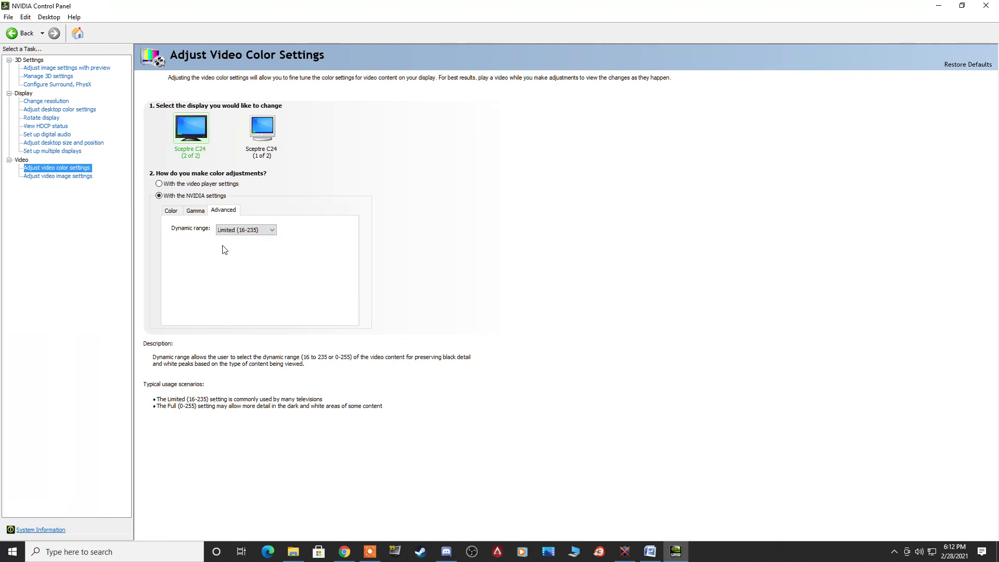
pyautogui.click(243, 231)
pyautogui.click(243, 245)
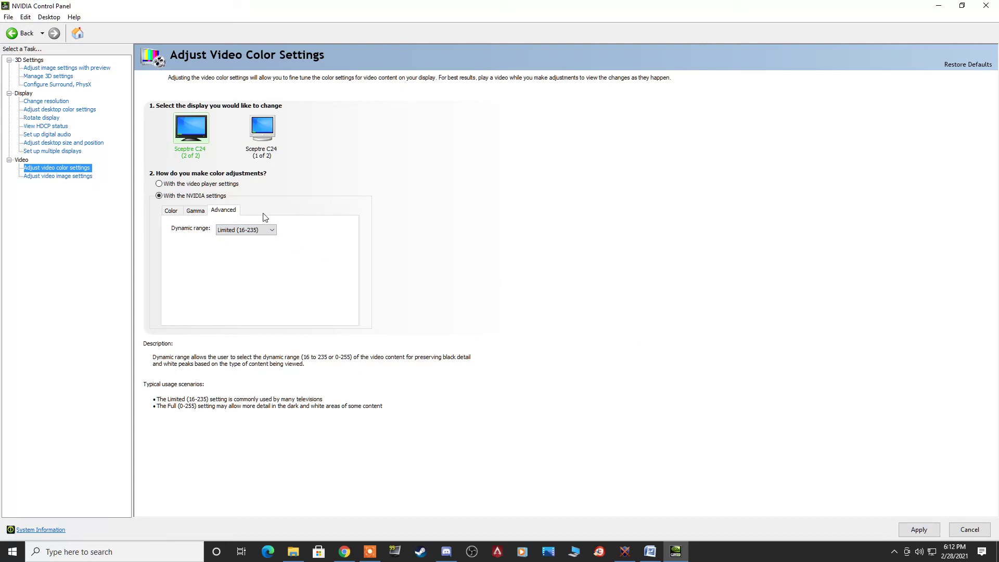
# Step: Set the video dynamic range of the Sceptre C24 (2 of 2) display to Full (0-255) and apply it
pyautogui.click(246, 230)
pyautogui.click(234, 240)
pyautogui.click(916, 532)
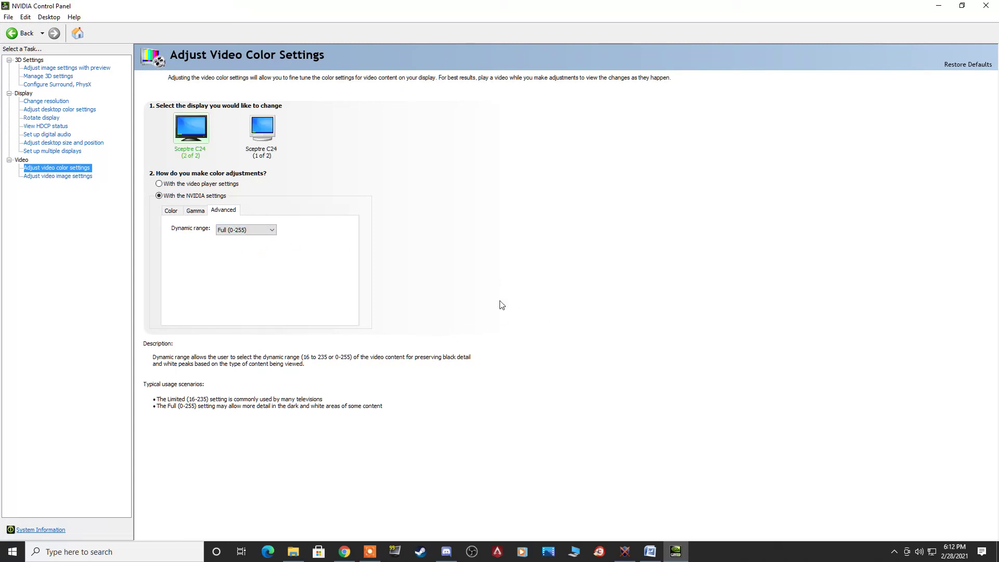
# Step: Check the video dynamic range of the Sceptre C24 (1 of 2) display, and close the NVIDIA Control Panel
pyautogui.click(254, 131)
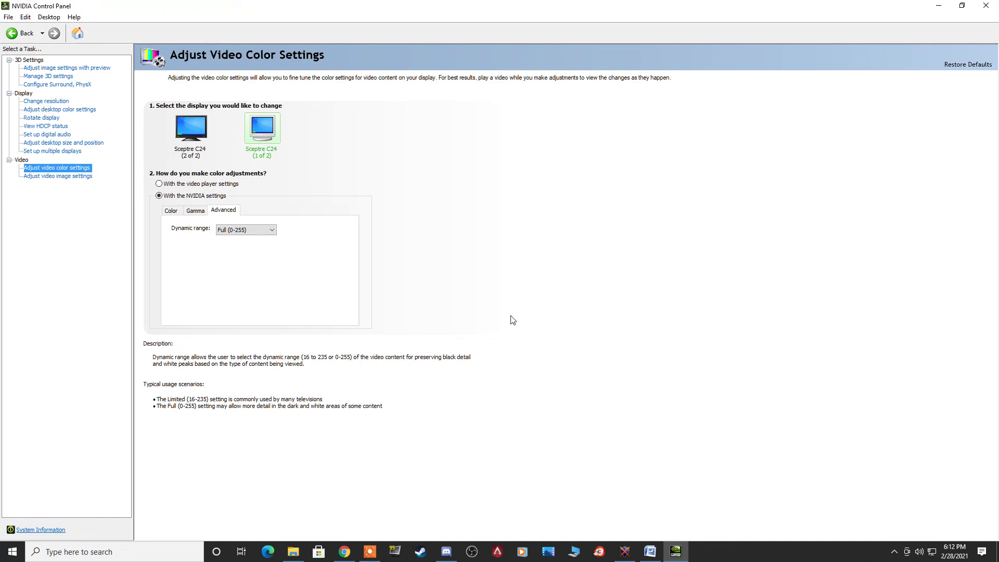
pyautogui.click(987, 5)
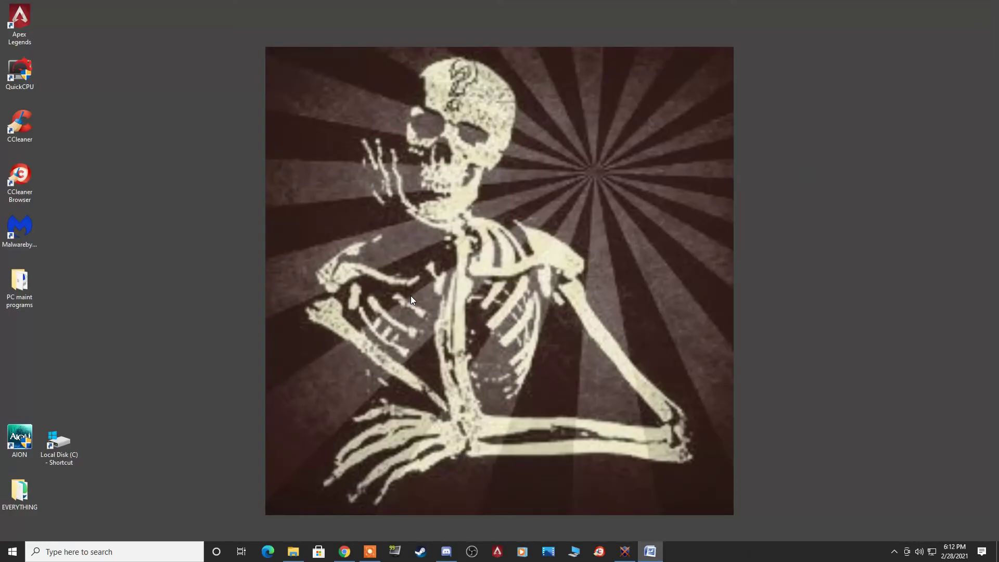